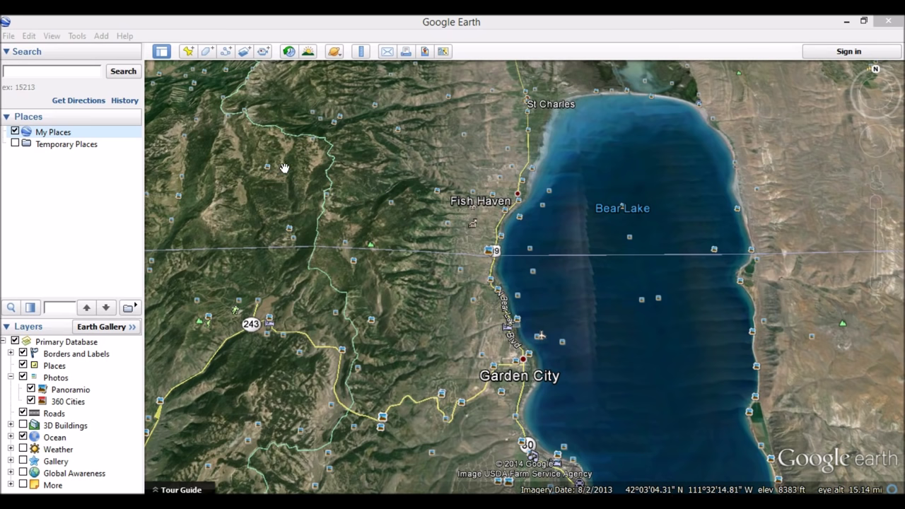
Set Google Earth to show Universal Transverse Mercator coordinates and measure distances in Feet, Miles
click(77, 36)
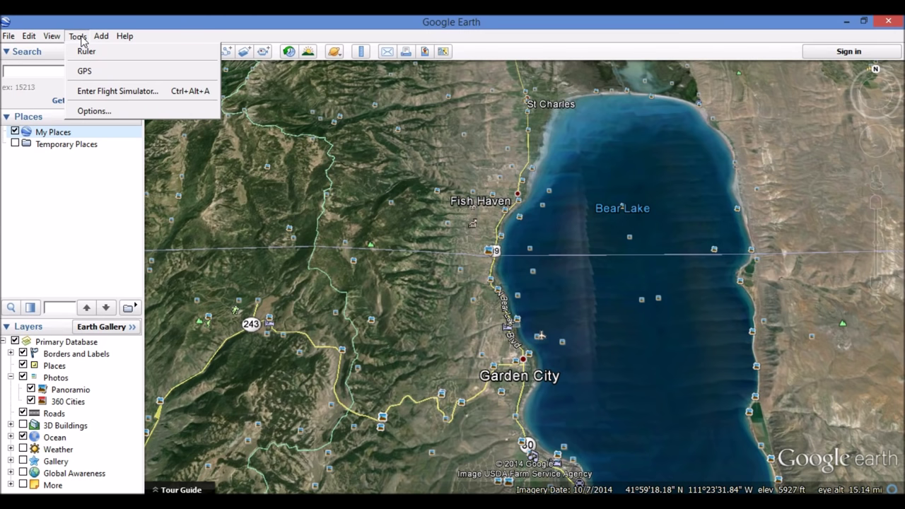
click(97, 113)
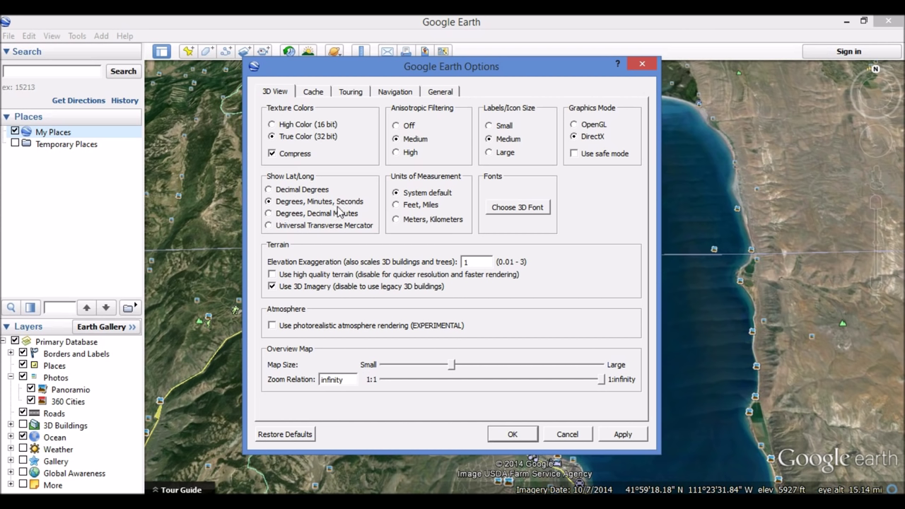
click(269, 225)
click(395, 205)
click(625, 437)
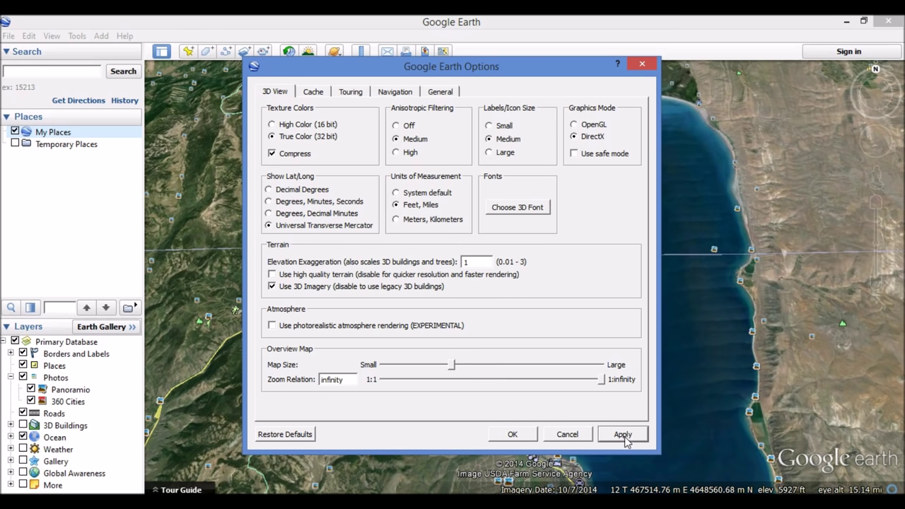
click(513, 434)
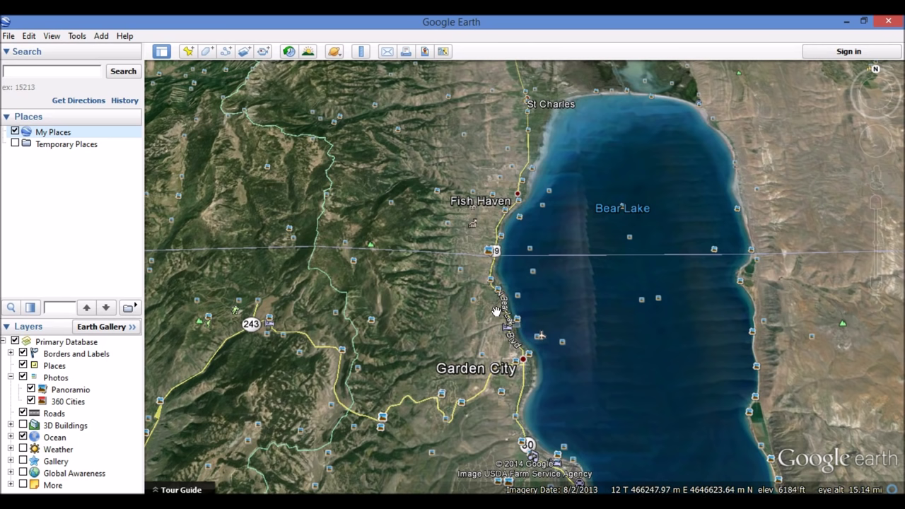
Add a new placemark named 'Sheriffs Department' at the view centre
click(188, 53)
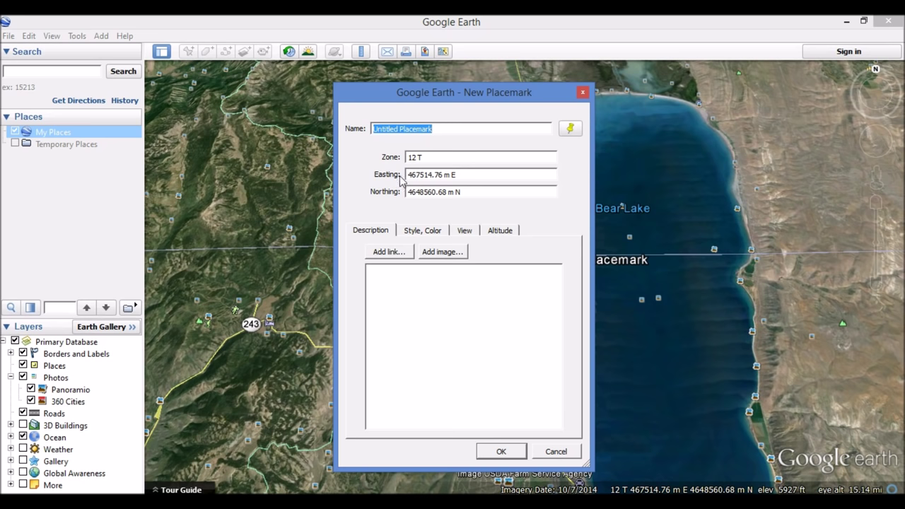
drag(477, 93, 364, 100)
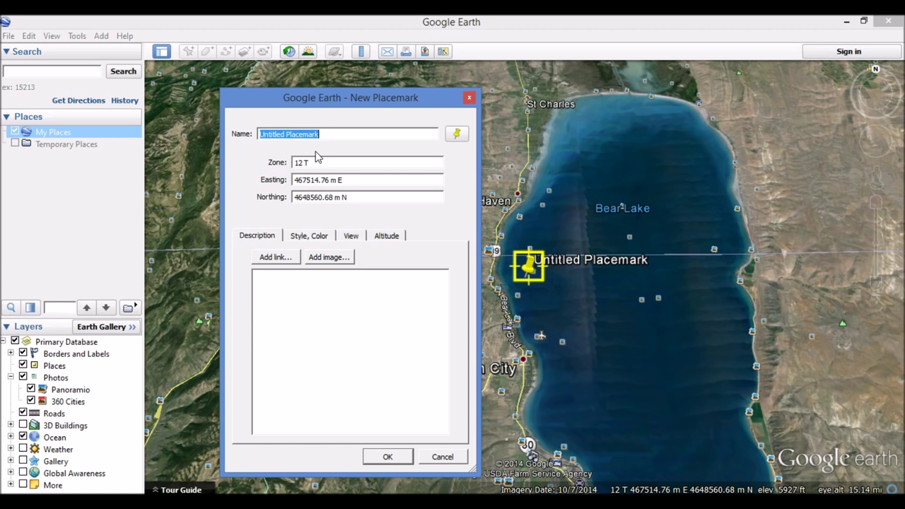
text(S)
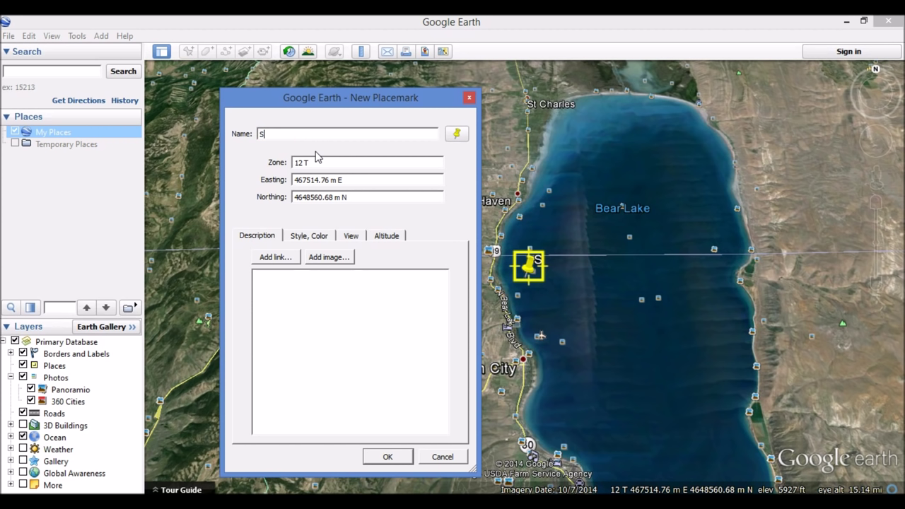
text(heriffs )
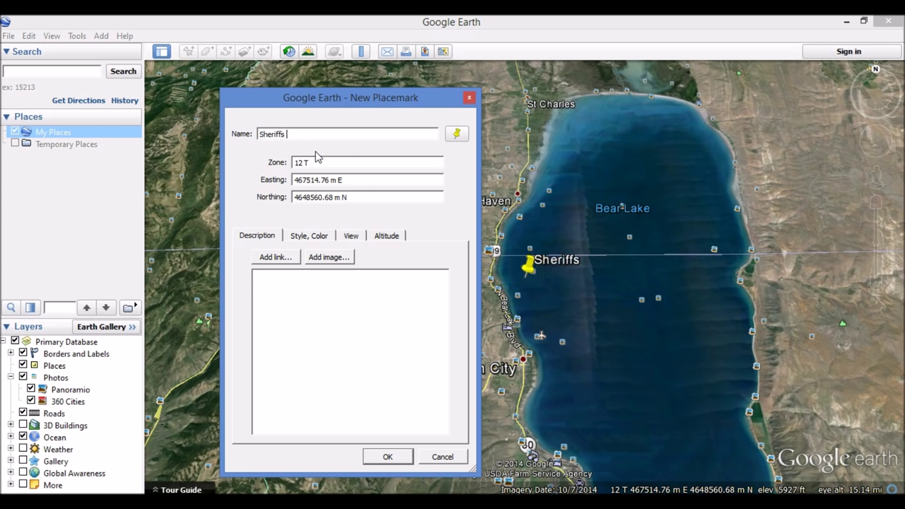
text(Department)
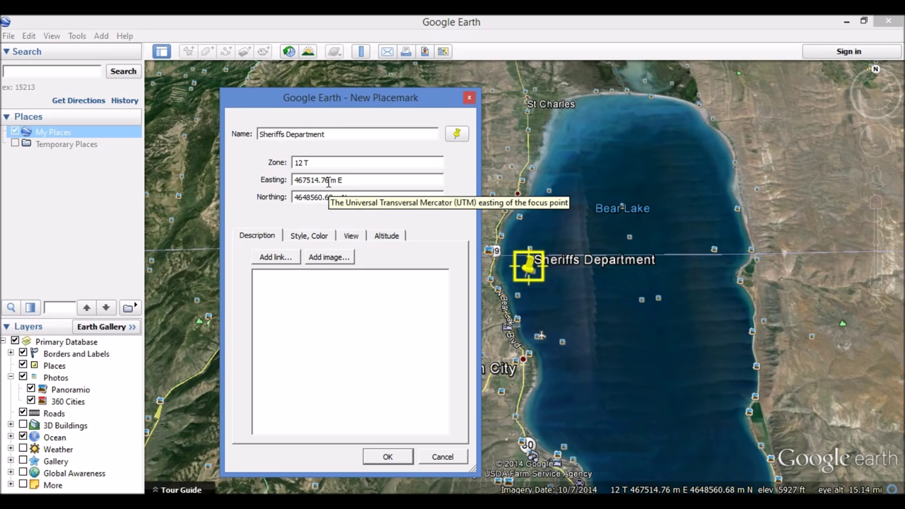
Set the placemark's UTM position to easting 0386362 m and northing 4742261 m
drag(330, 182, 290, 183)
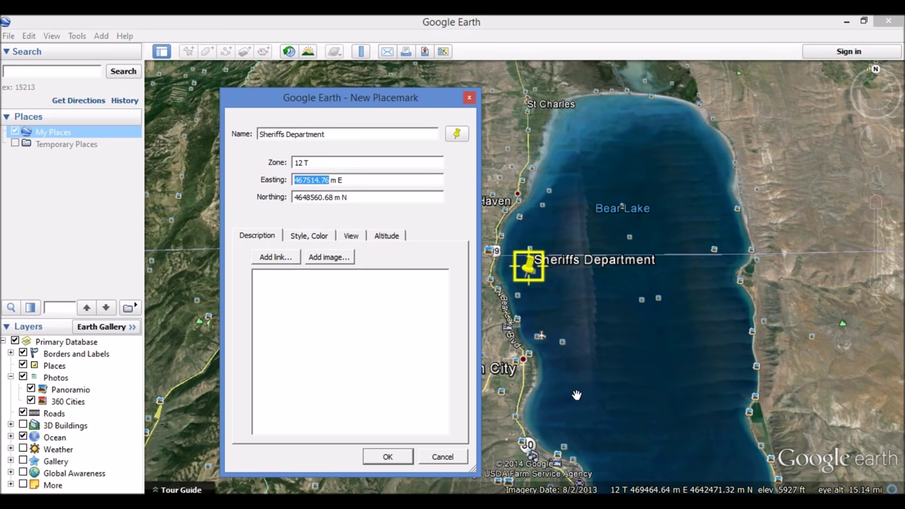
key(BackSpace)
text(0386362)
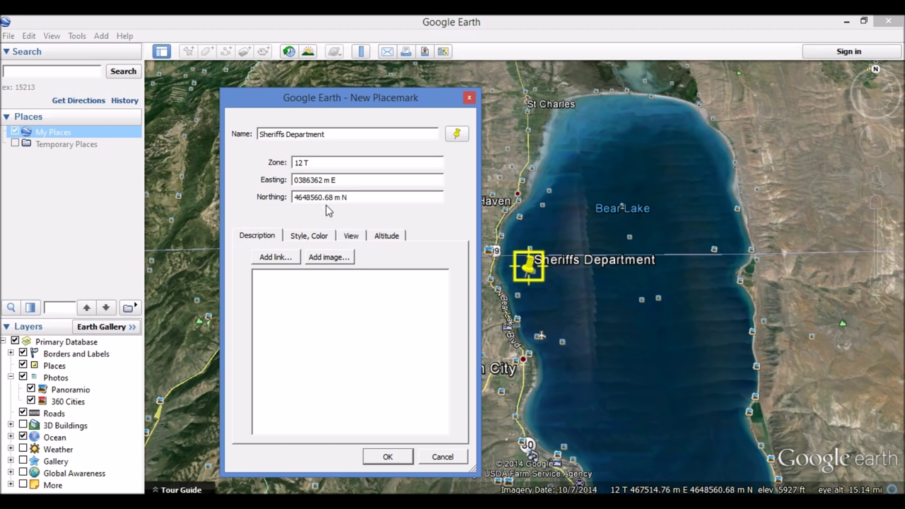
drag(332, 201, 291, 201)
text(474226)
Save the Sheriffs Department placemark into My Places
click(383, 460)
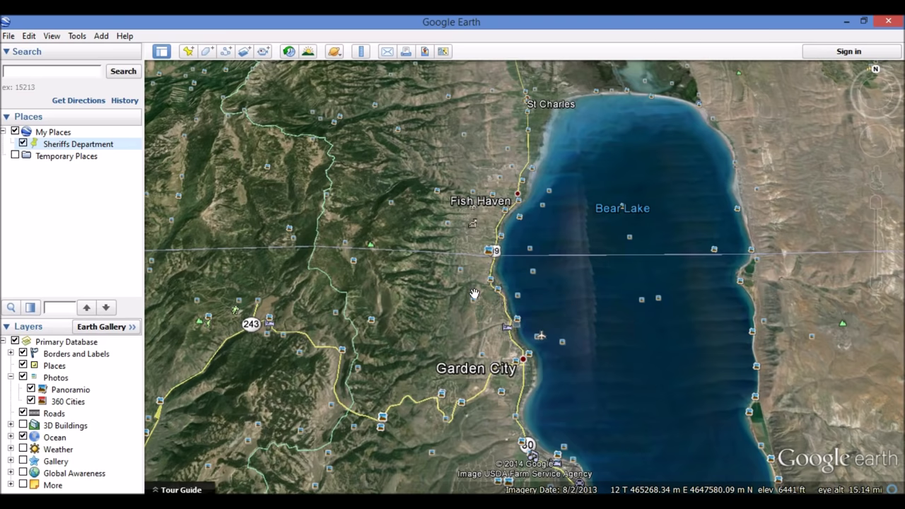
scroll(473, 289, down, 2)
scroll(473, 289, down, 5)
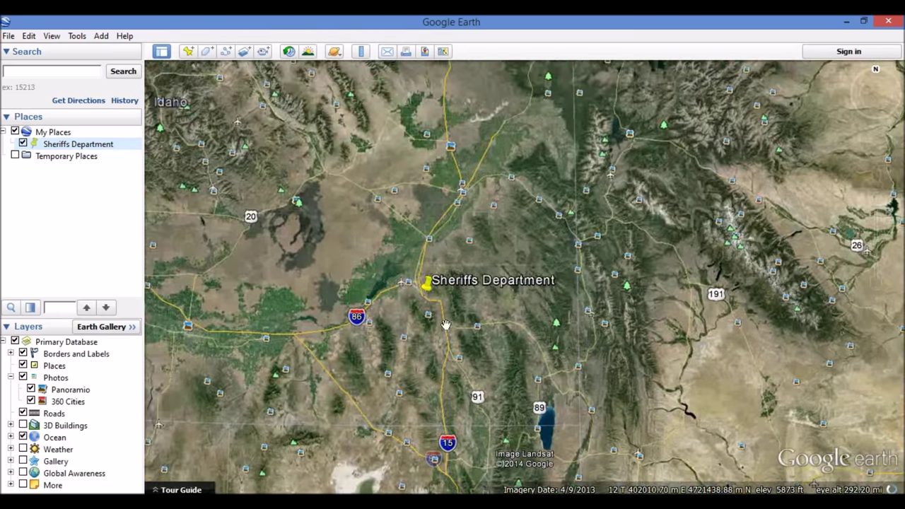
Zoom in and centre the department grounds near Pocatello, then fly to the placemark
scroll(435, 314, up, 2)
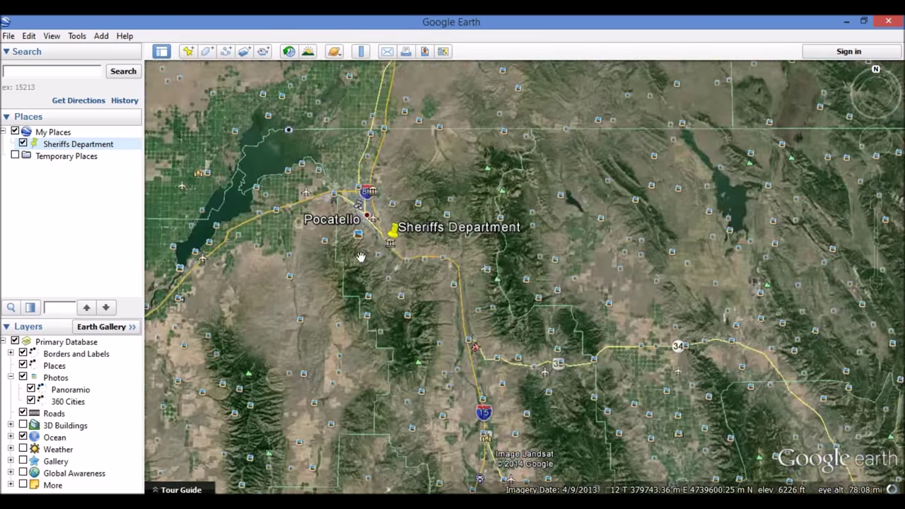
scroll(430, 259, up, 2)
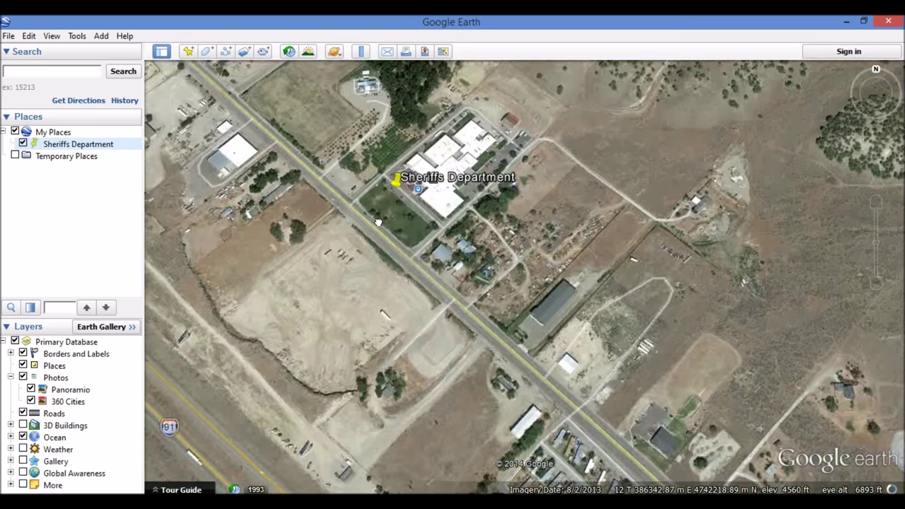
scroll(418, 284, up, 3)
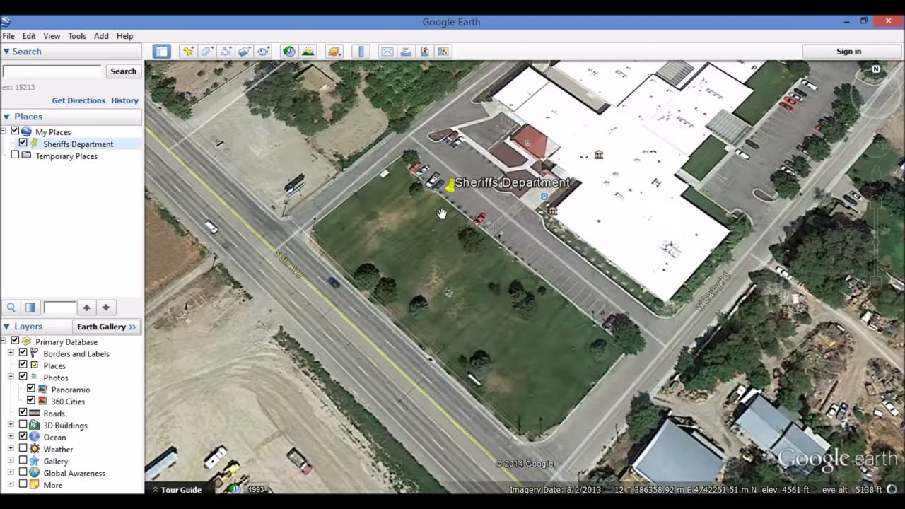
scroll(438, 268, up, 1)
drag(444, 266, 463, 357)
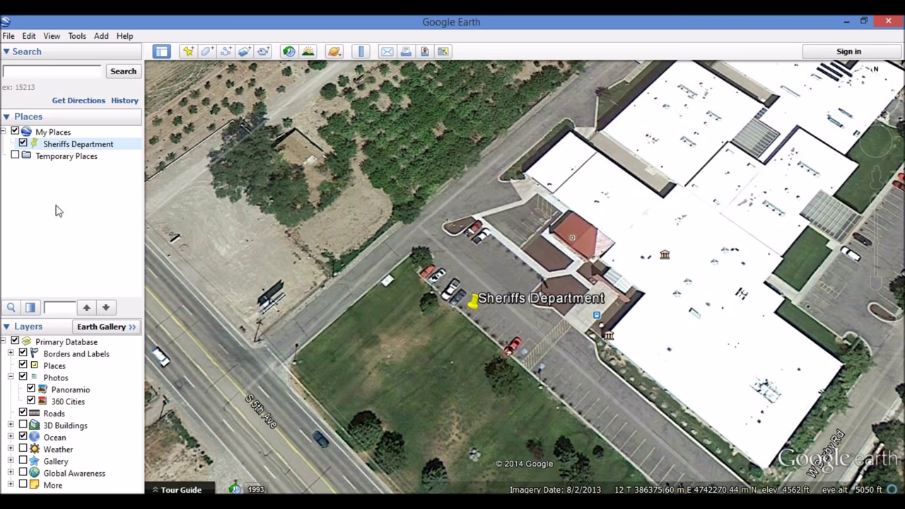
double_click(78, 145)
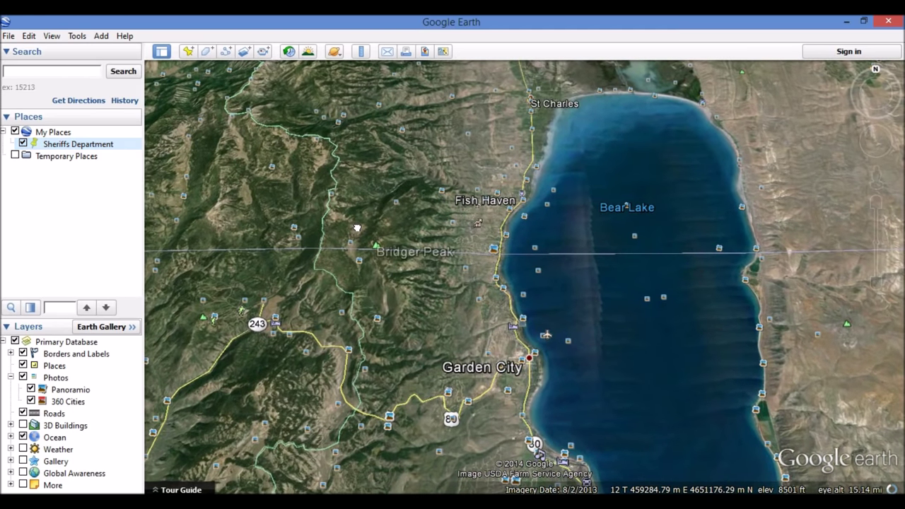
Move from Bear Lake toward Pocatello until the Sheriffs Department buildings and parking lot fill the map
drag(359, 236, 505, 299)
drag(273, 202, 527, 374)
scroll(528, 373, down, 6)
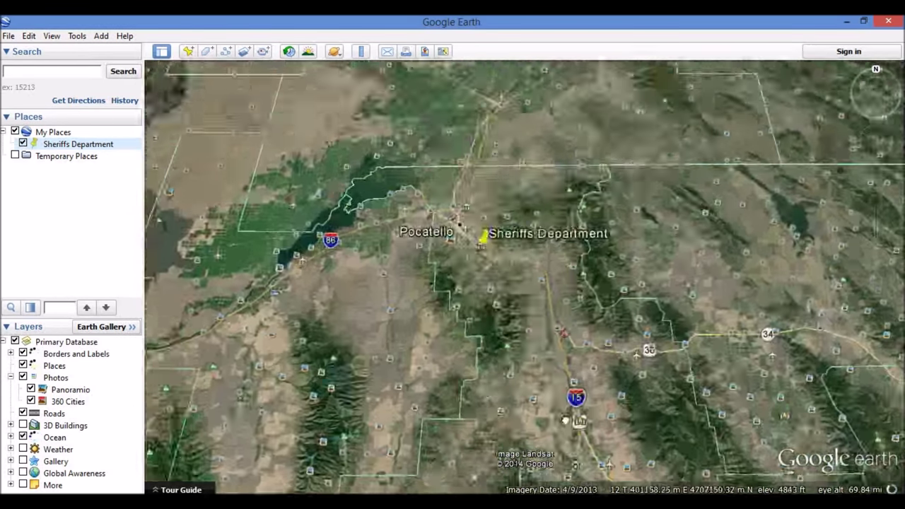
scroll(548, 334, up, 5)
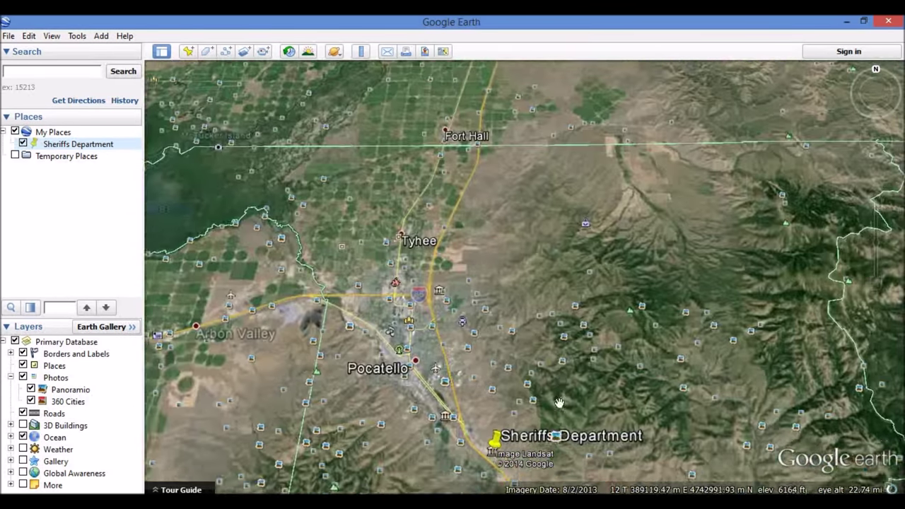
double_click(496, 439)
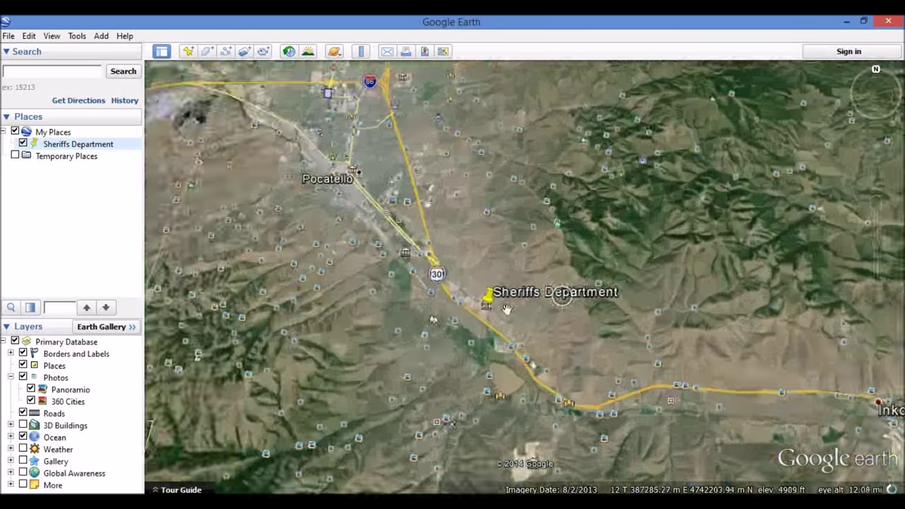
scroll(493, 311, up, 5)
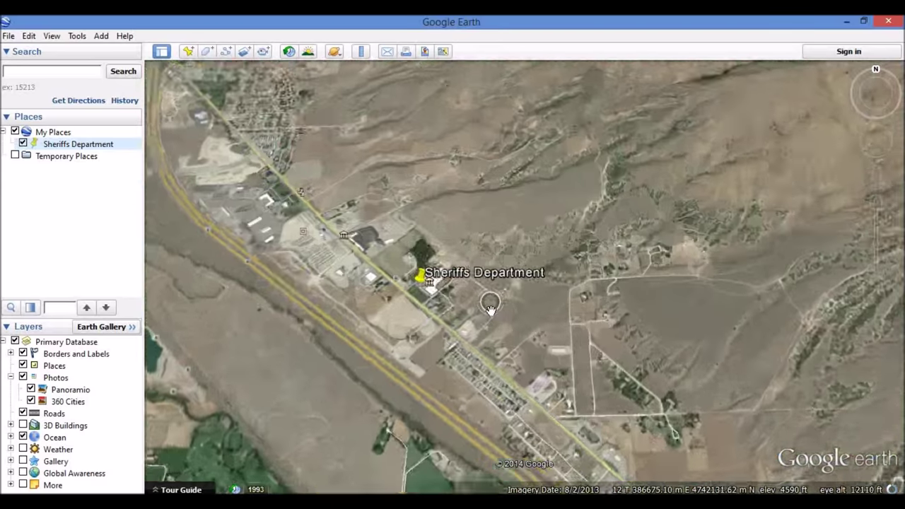
scroll(492, 307, up, 3)
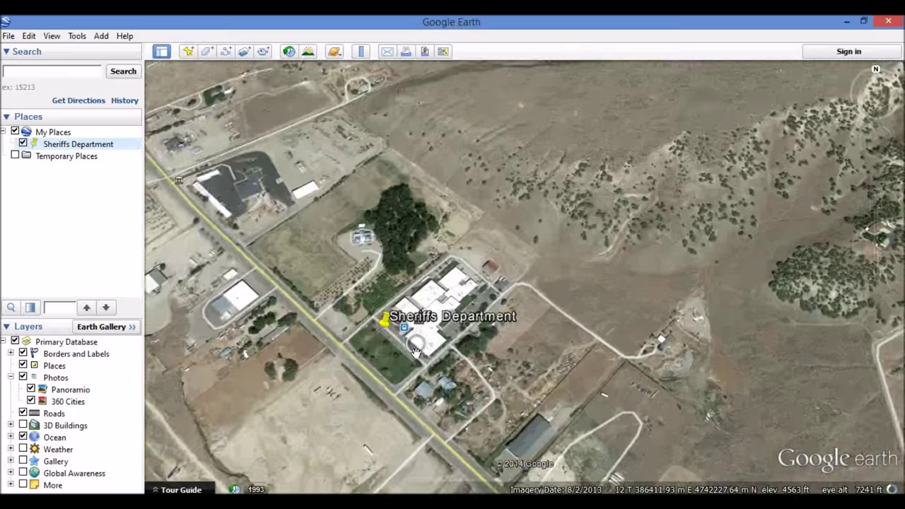
scroll(411, 352, up, 3)
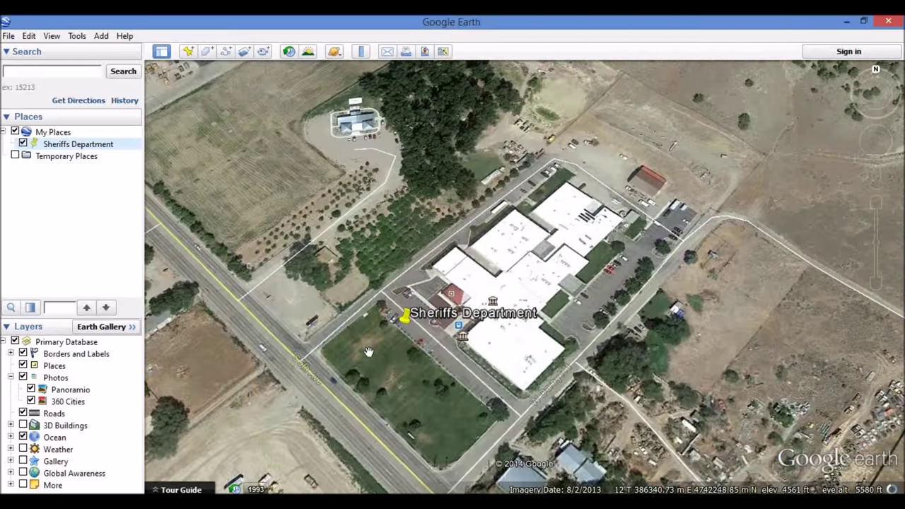
scroll(382, 345, up, 2)
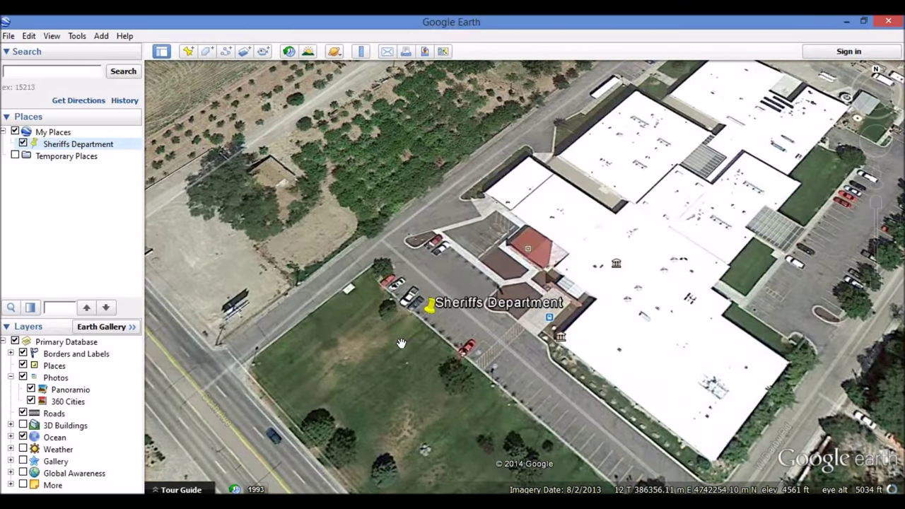
scroll(403, 339, down, 3)
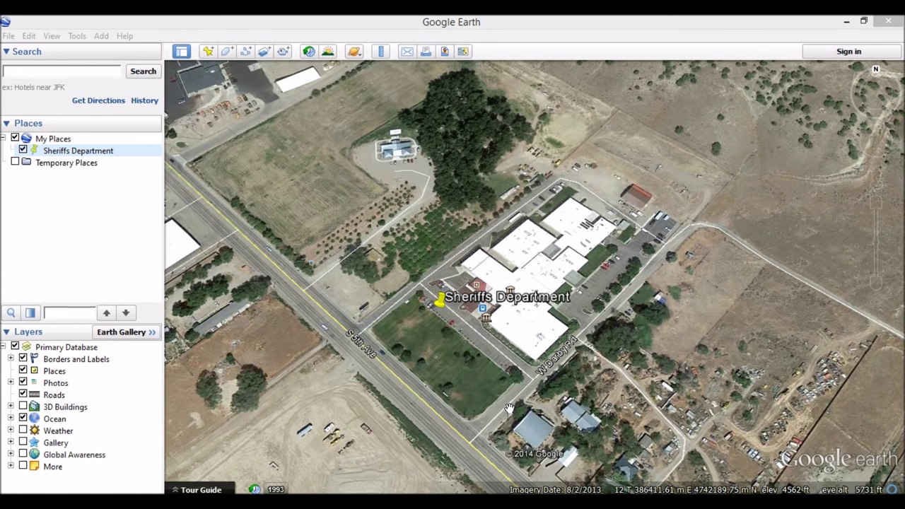
Snapshot the current close-up as the Sheriffs Department placemark's stored view in its Properties
right_click(77, 155)
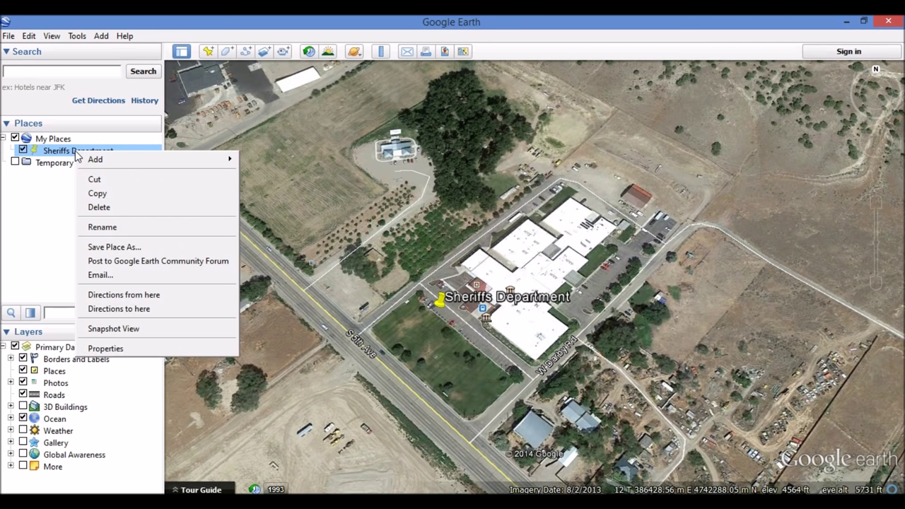
click(106, 349)
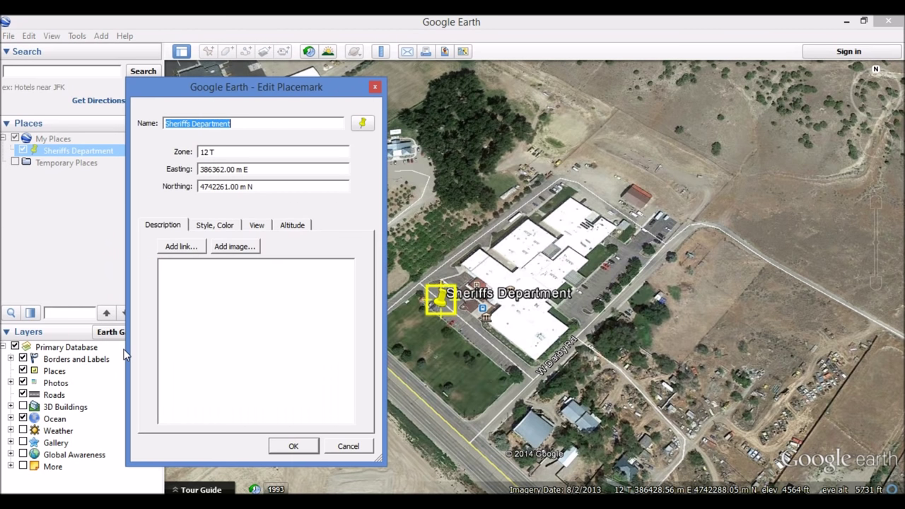
click(258, 225)
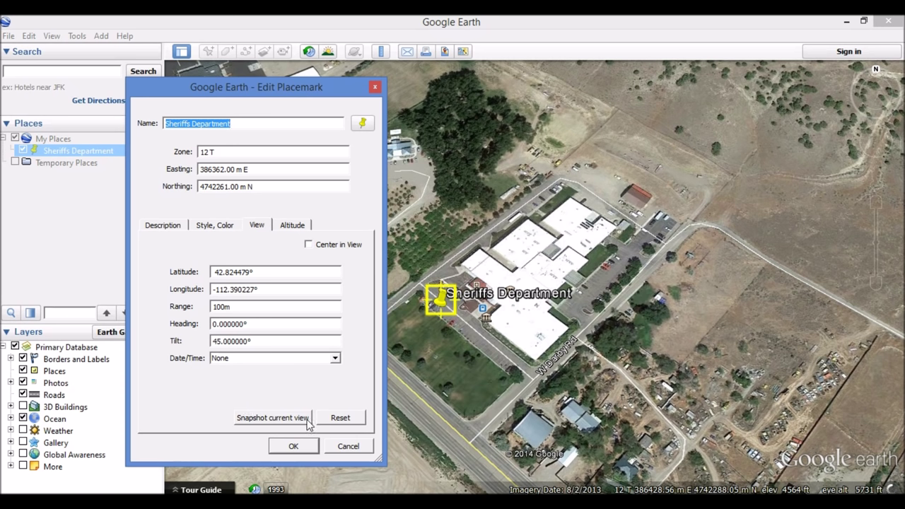
click(347, 419)
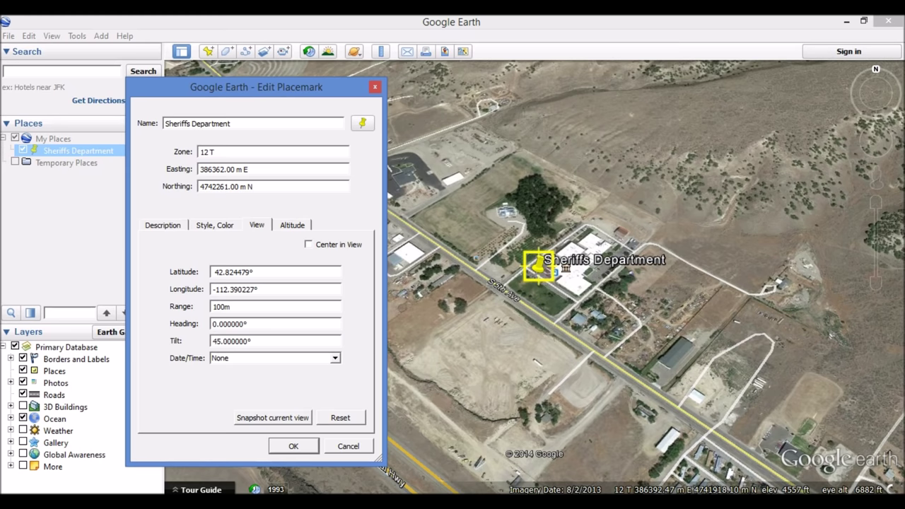
click(292, 446)
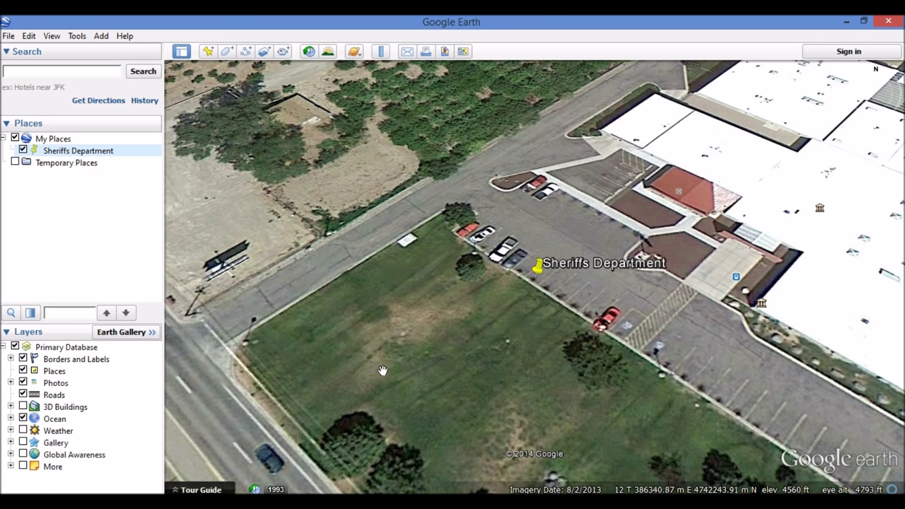
scroll(522, 269, down, 5)
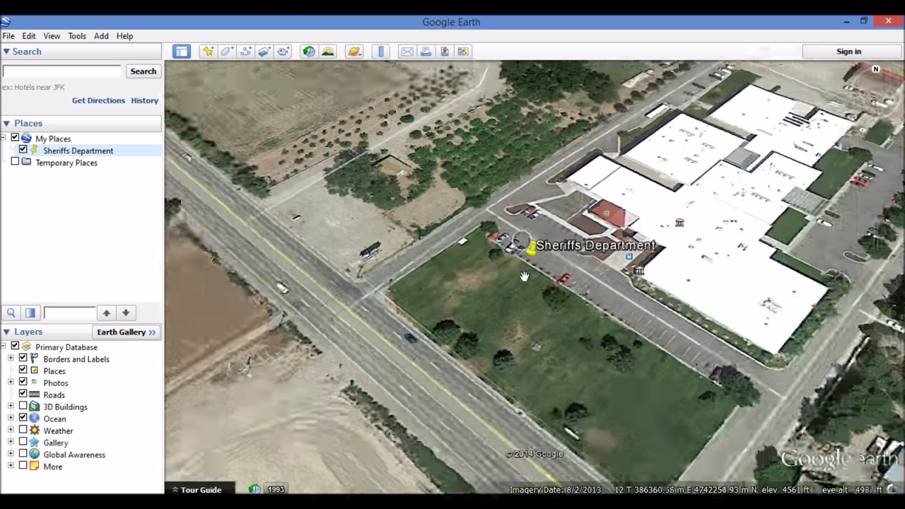
scroll(556, 293, down, 5)
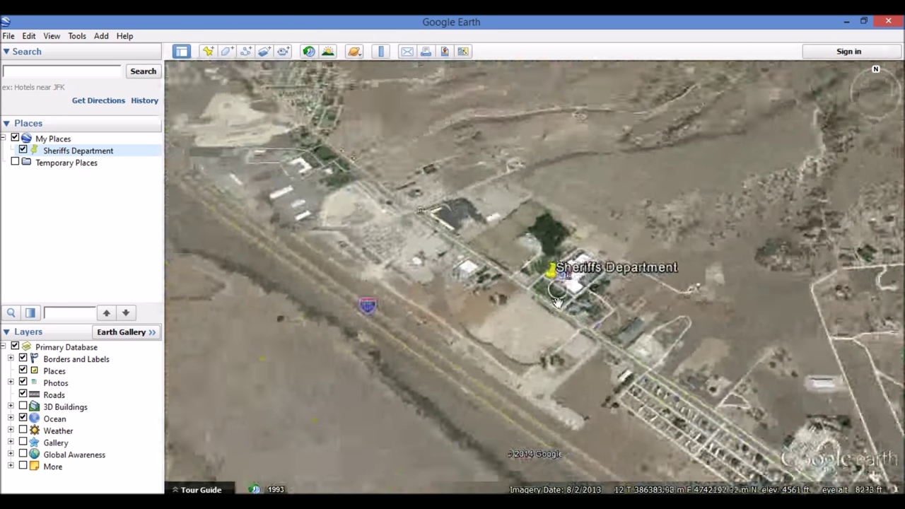
scroll(557, 292, down, 3)
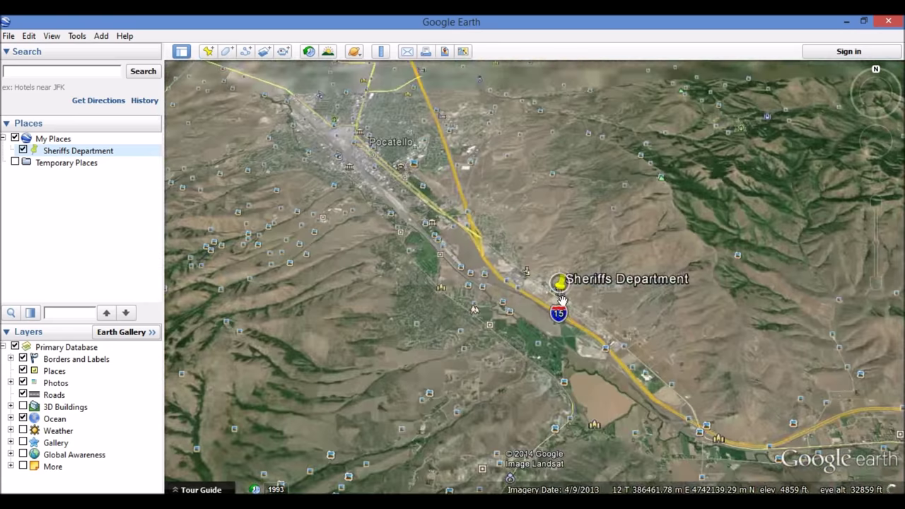
drag(556, 292, 493, 337)
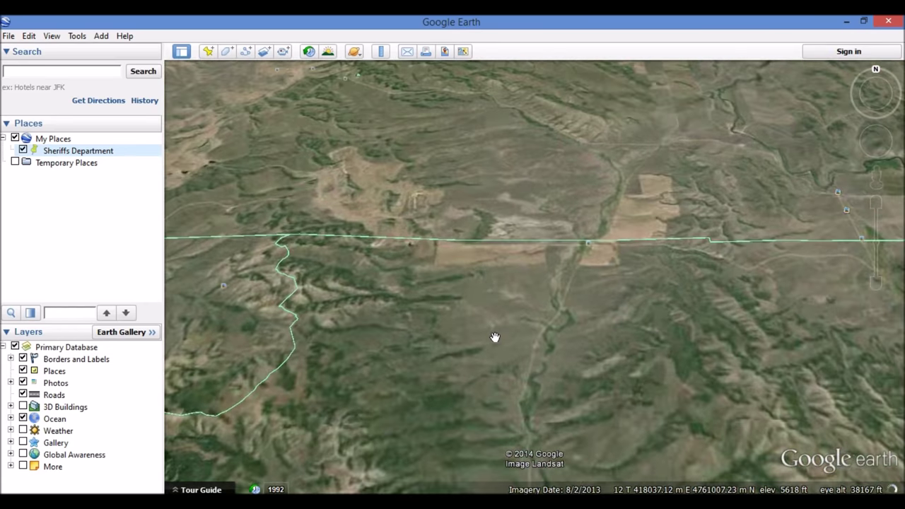
double_click(74, 152)
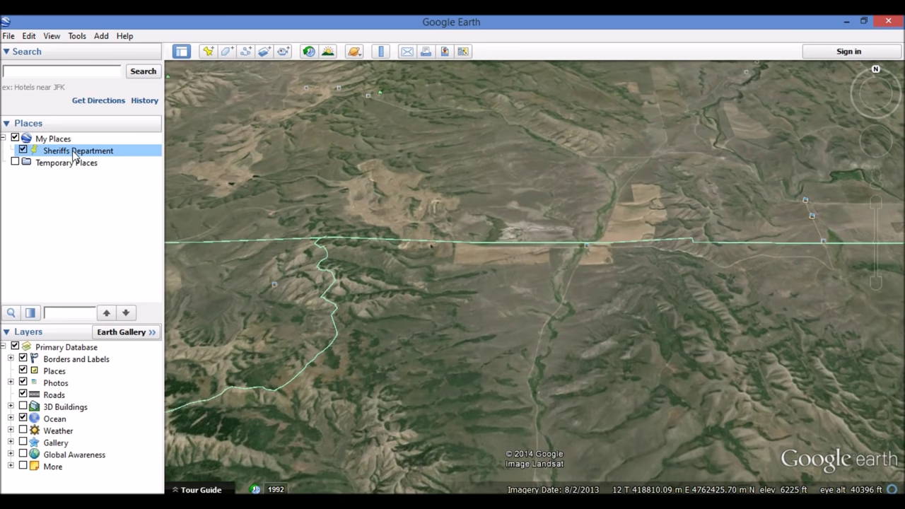